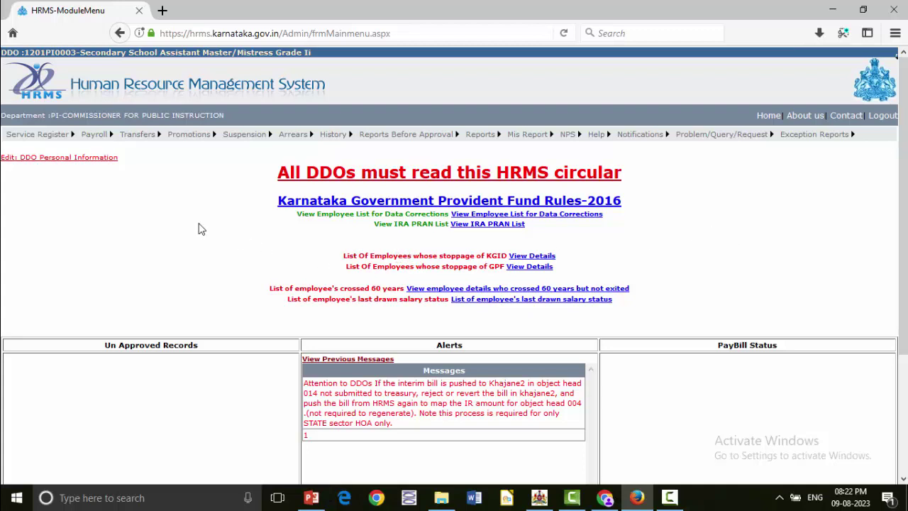
Open the Family Dependent Approve Form-KASS and download the DSC drivers archive DSCSOFTWARE.rar.
mouse_move(63, 142)
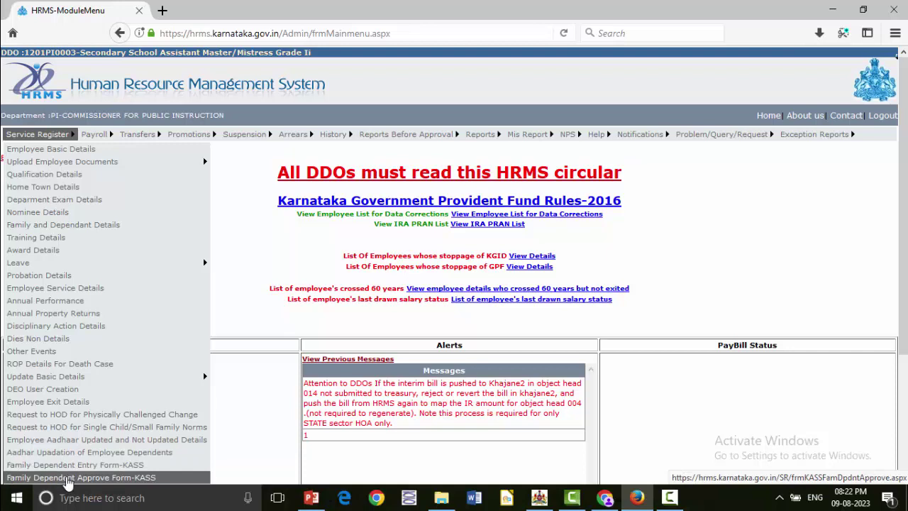
click(73, 481)
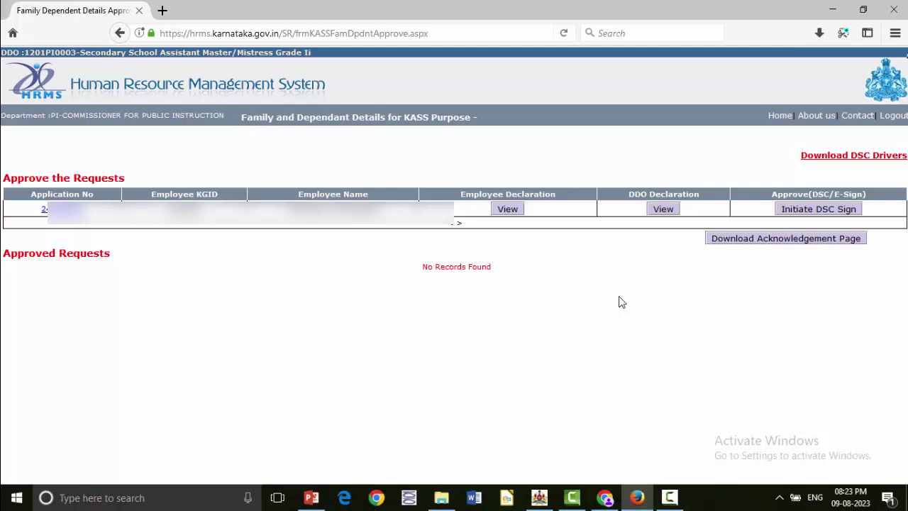
click(819, 163)
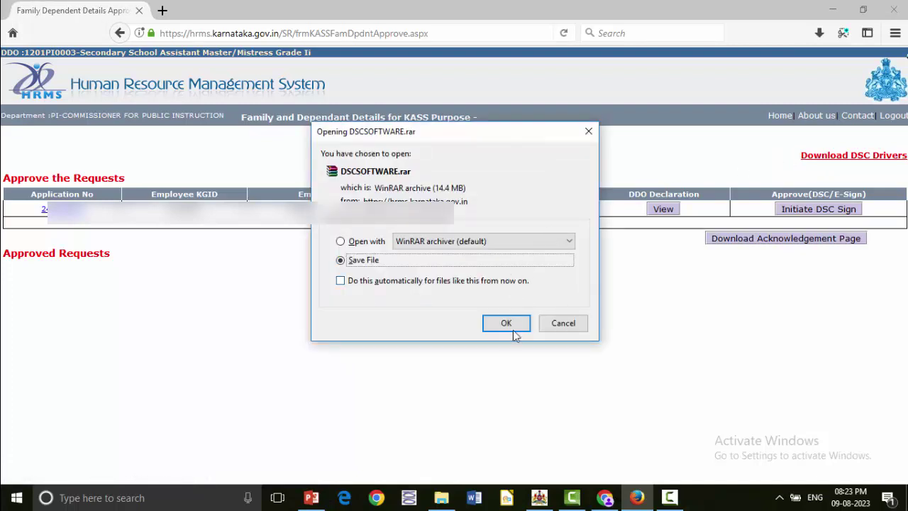
click(506, 324)
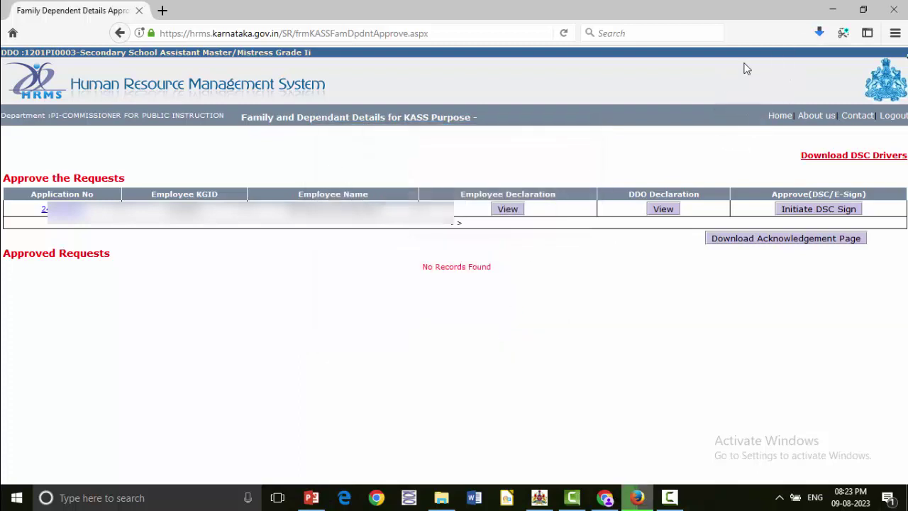
Locate the downloaded DSCSOFTWARE archive in its folder and extract its contents there.
click(819, 34)
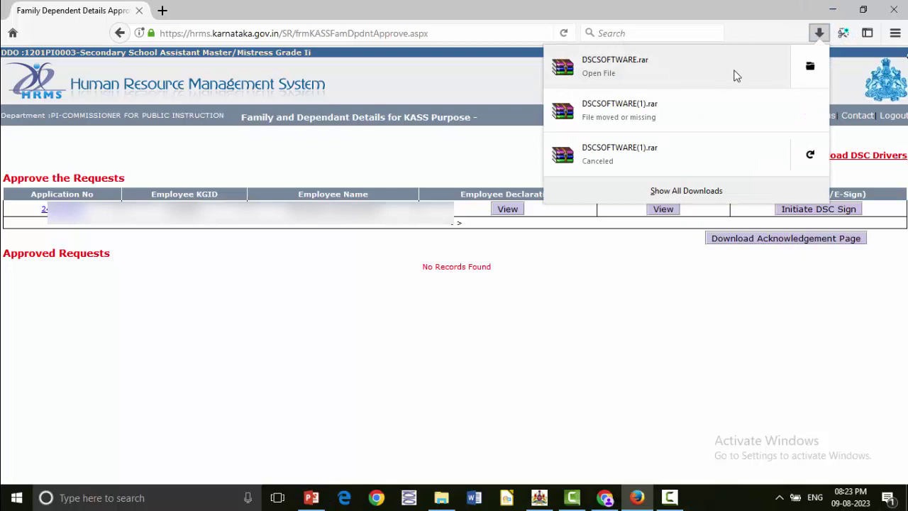
click(811, 68)
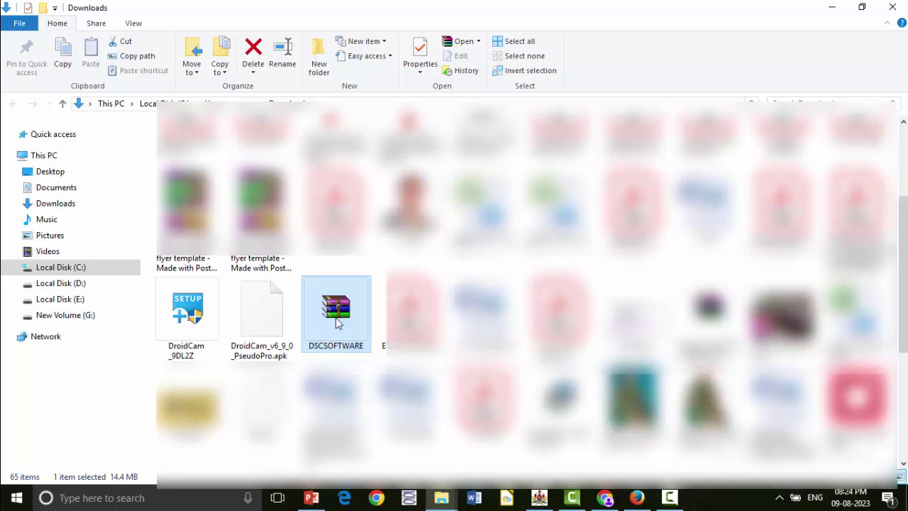
right_click(336, 317)
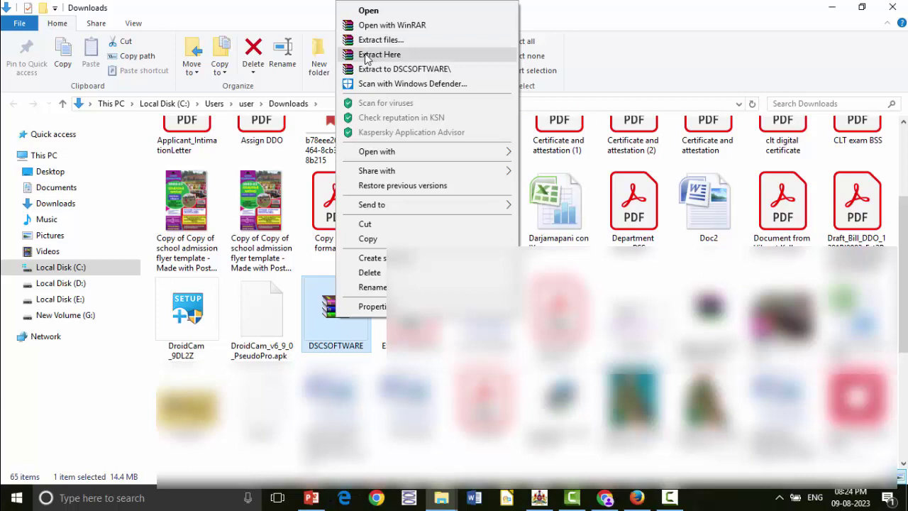
click(366, 55)
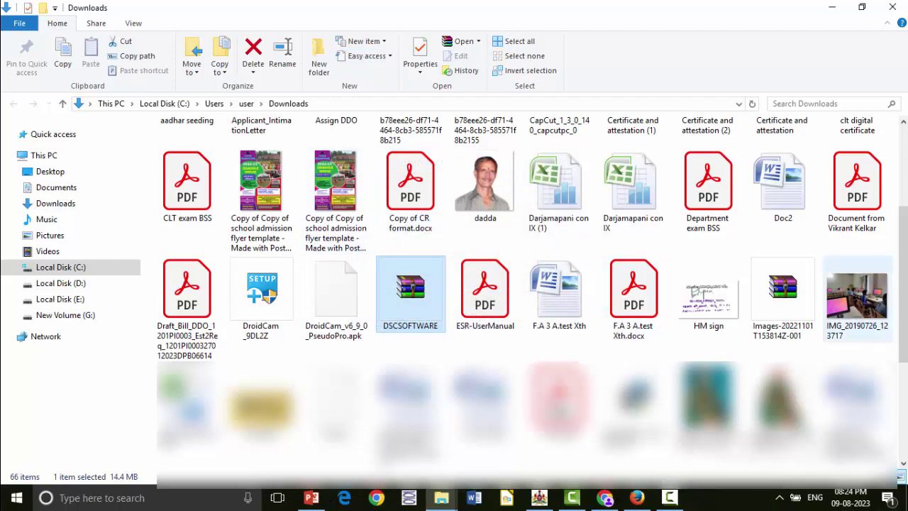
Run setup from the extracted DSC Soft folder, install DSCToolKit, and put away the service and folder windows.
scroll(903, 291, down, 1)
scroll(890, 291, down, 2)
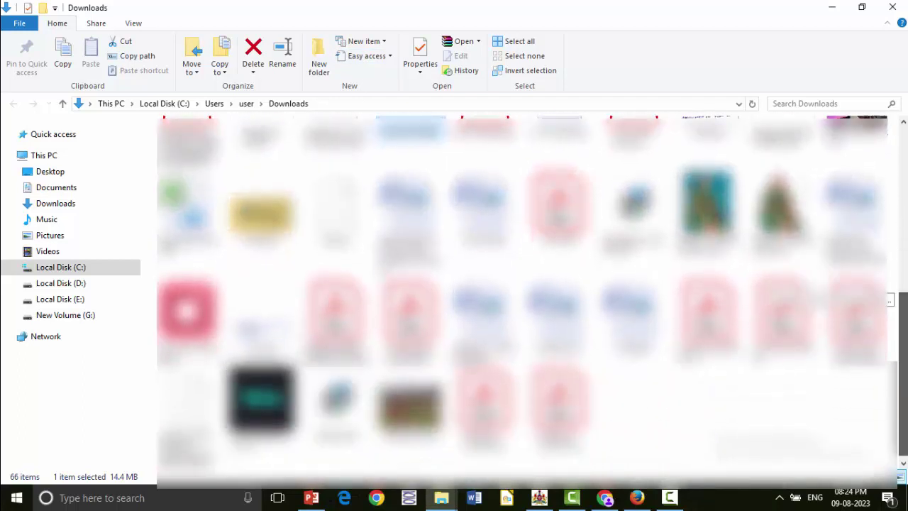
scroll(889, 300, up, 6)
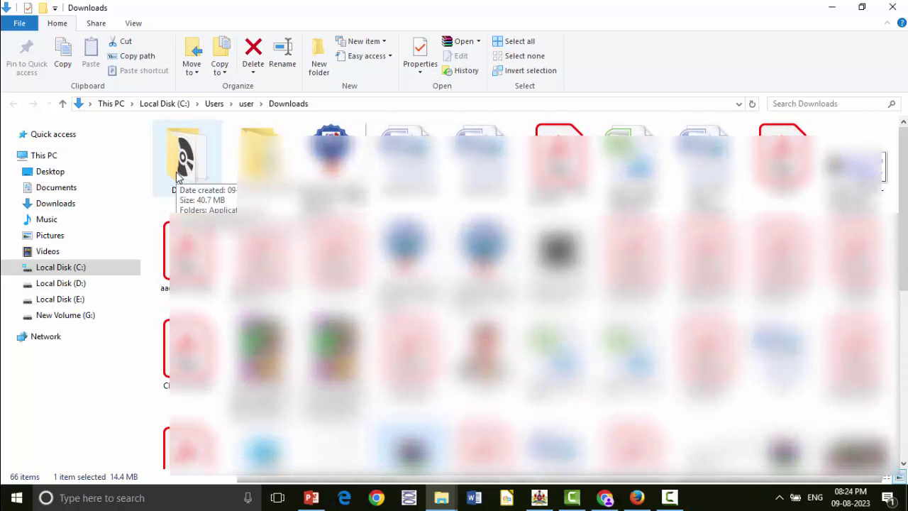
double_click(176, 171)
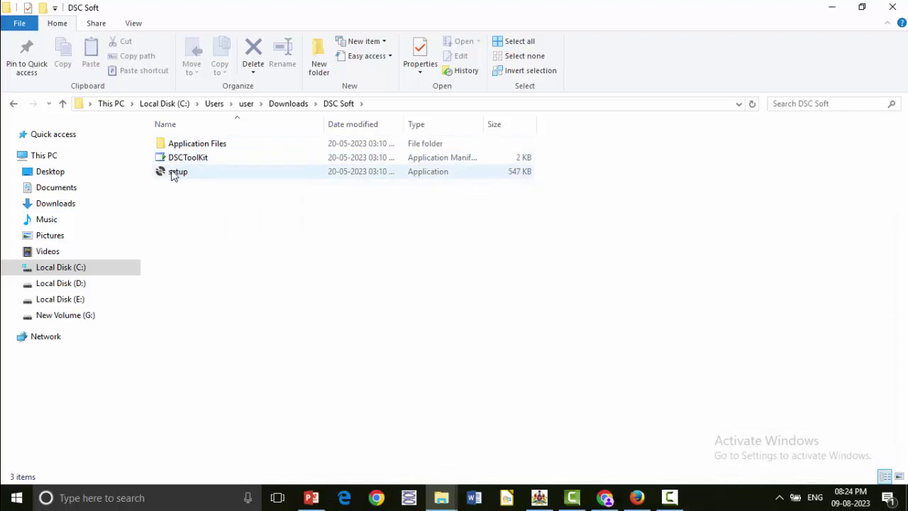
click(173, 176)
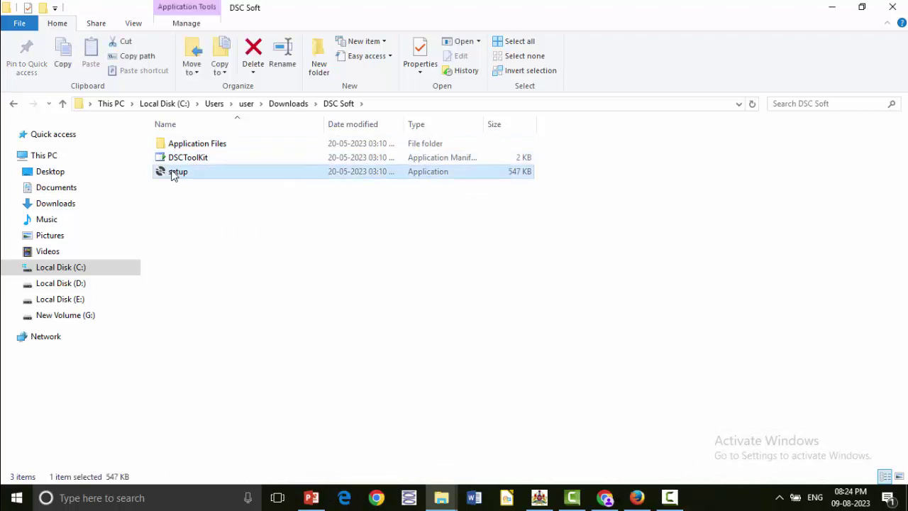
double_click(172, 176)
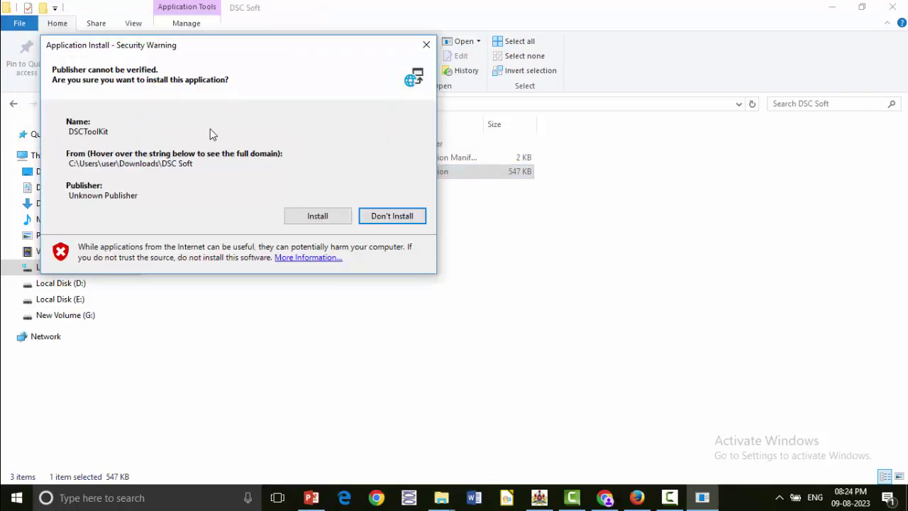
click(323, 216)
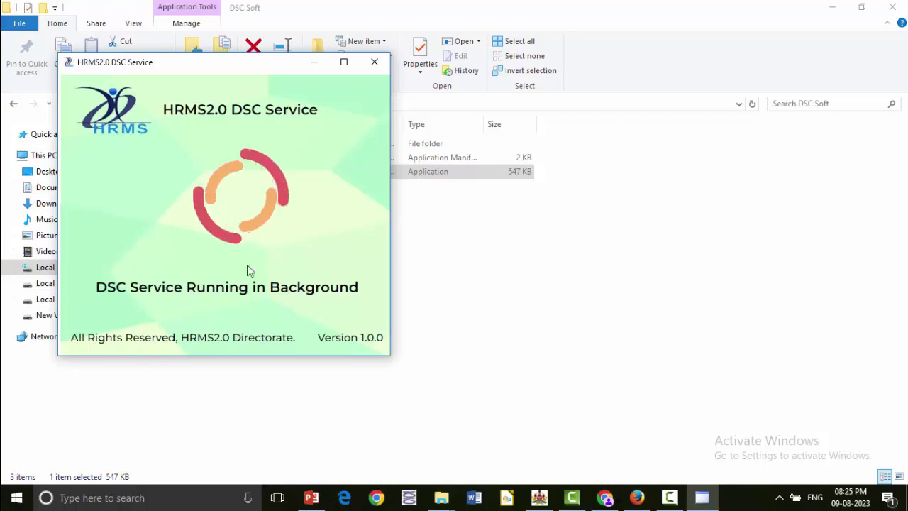
click(312, 63)
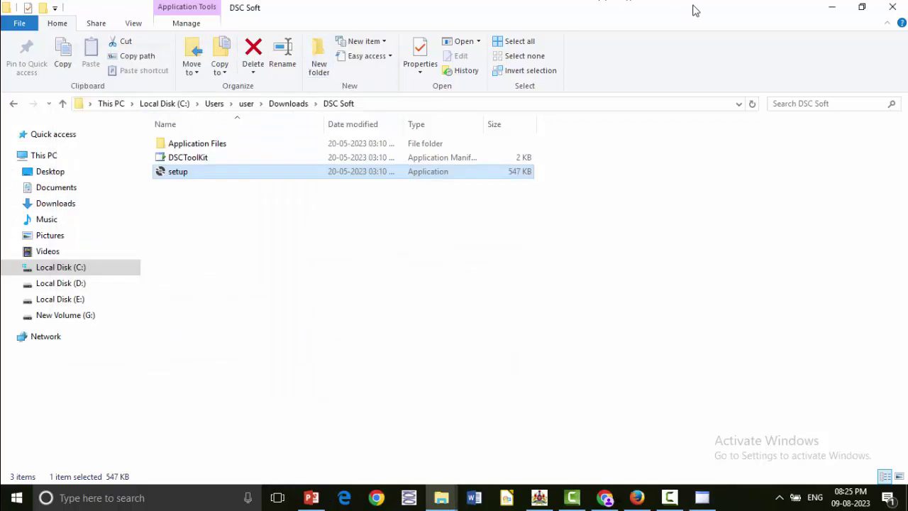
click(893, 8)
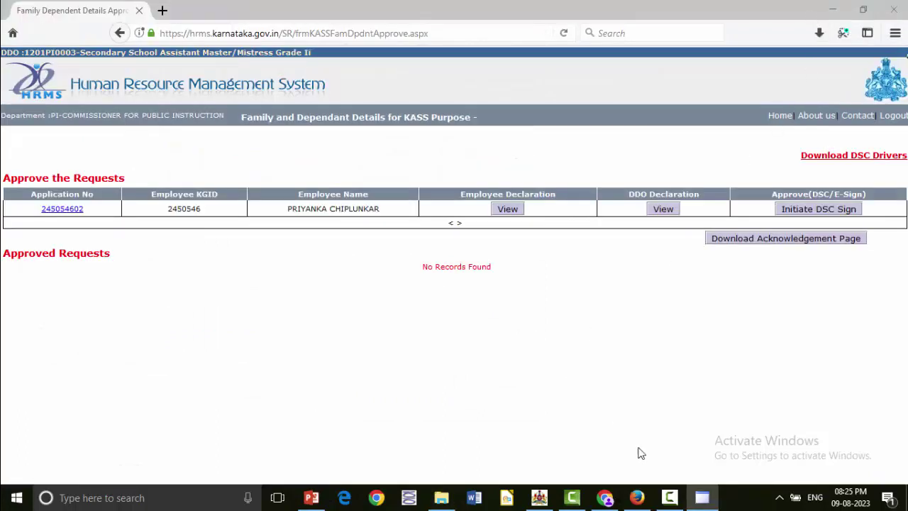
Close the running HRMS2.0 DSC Service and relaunch it through the newly installed DSCToolKit application.
click(702, 498)
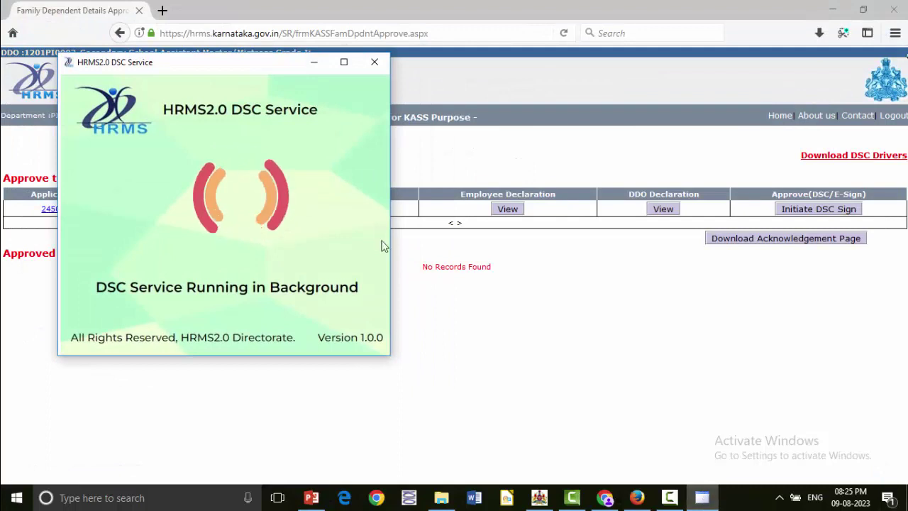
click(374, 62)
click(823, 9)
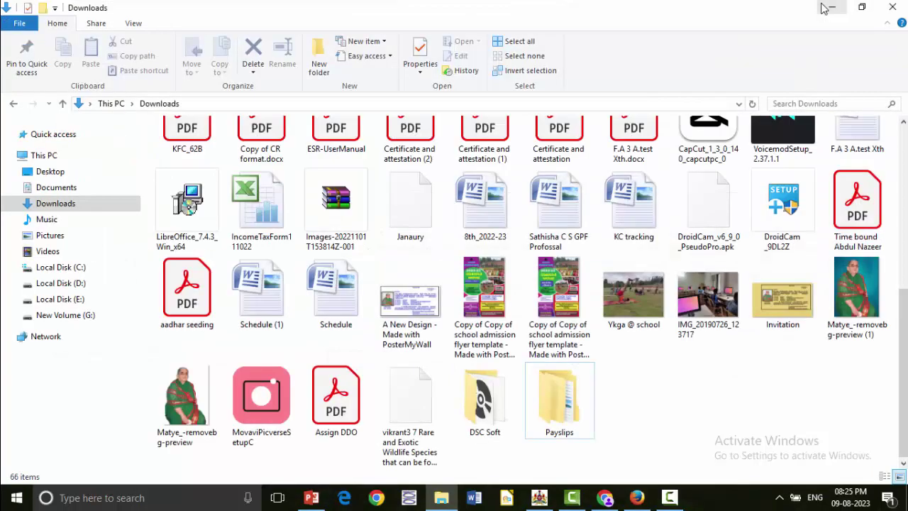
click(820, 7)
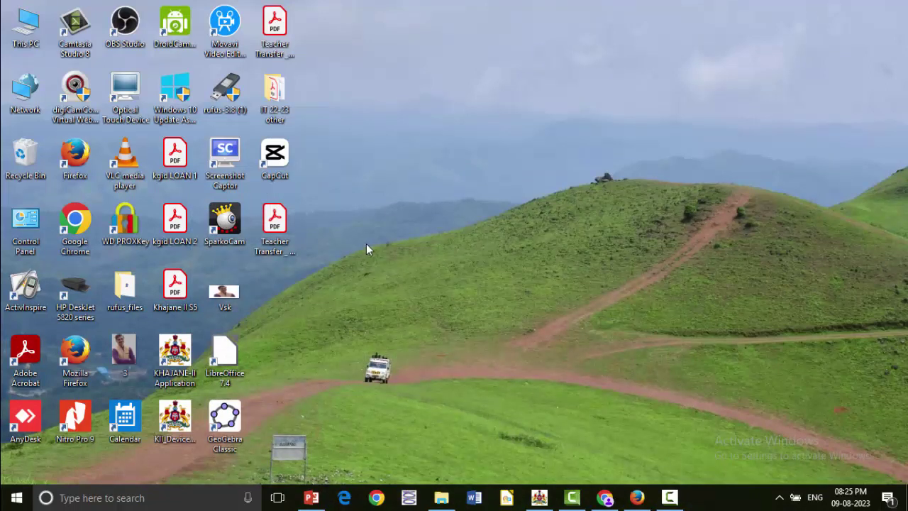
click(17, 498)
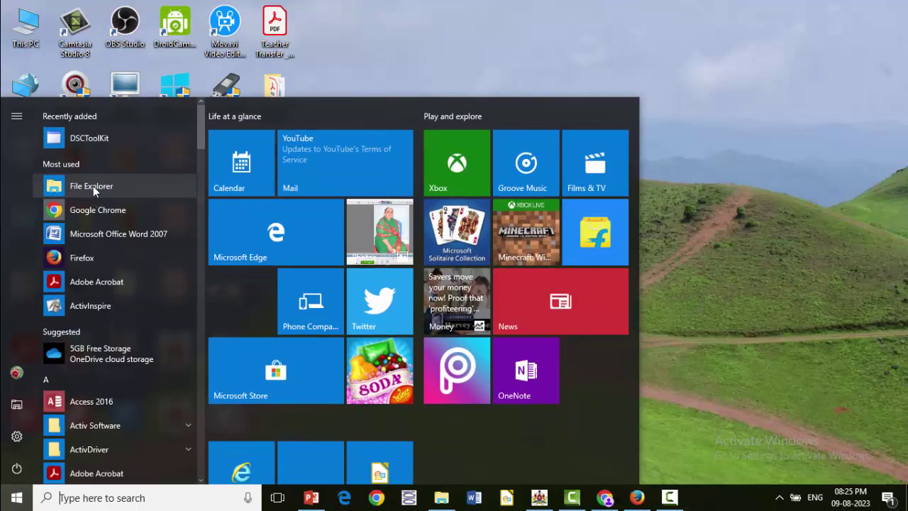
click(92, 140)
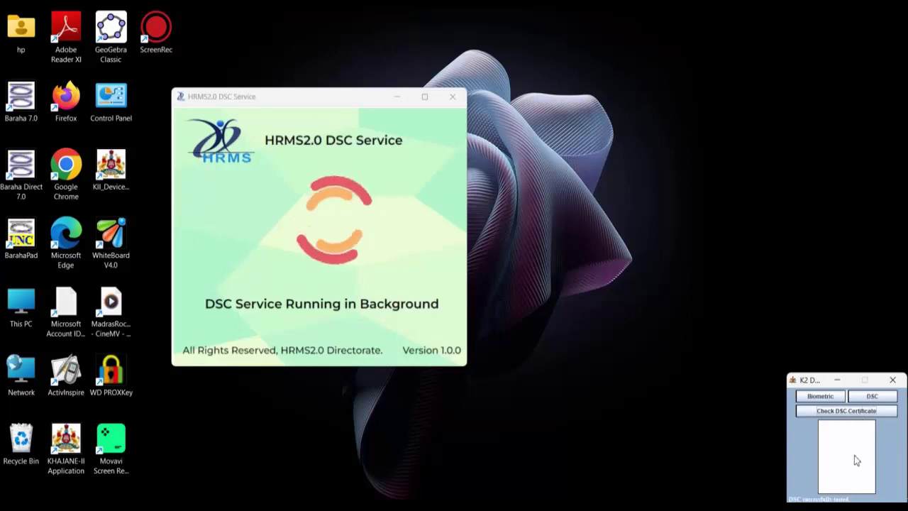
Minimize the K2 device window and check the localhost:11501 page in Firefox.
click(837, 380)
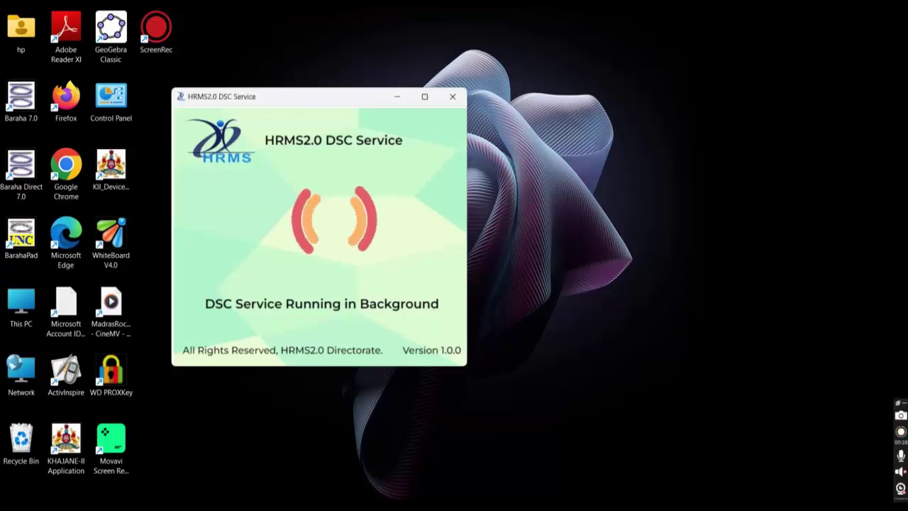
click(624, 452)
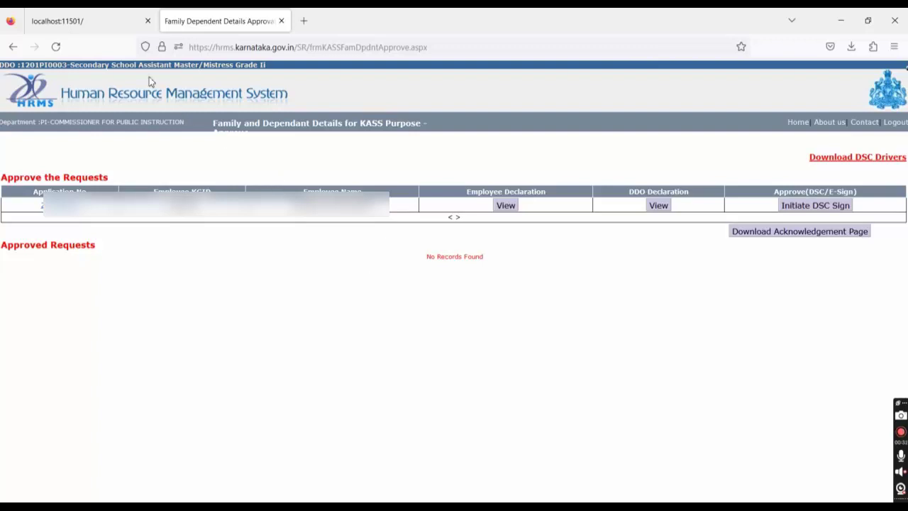
click(83, 23)
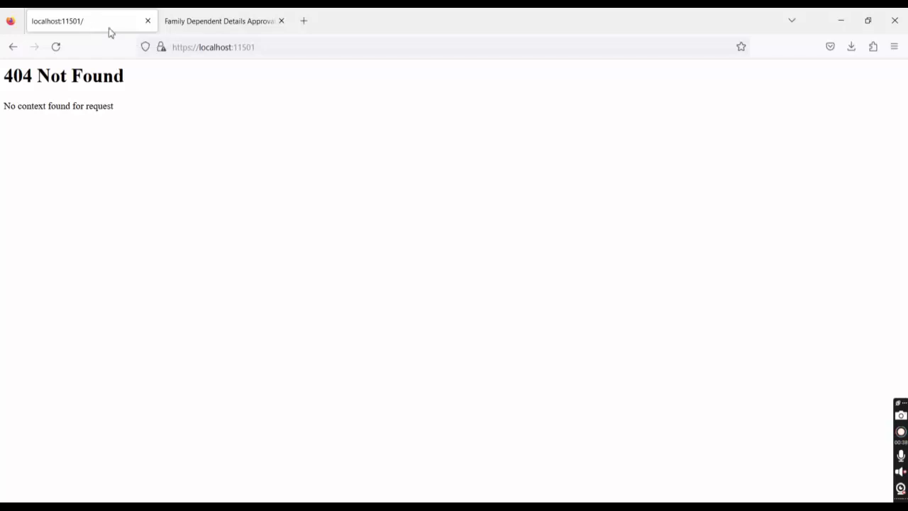
Initiate the DSC sign for the pending KASS request, confirm the certificate, and submit the user PIN.
click(217, 23)
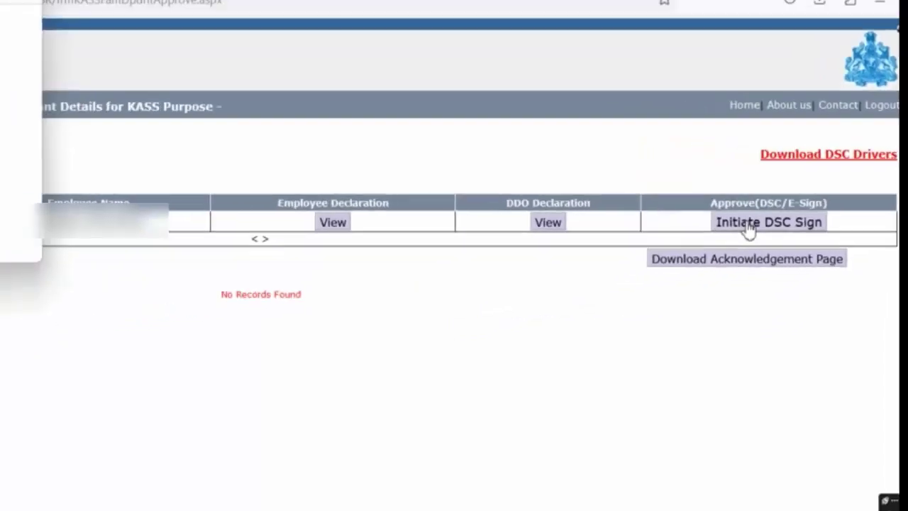
click(749, 225)
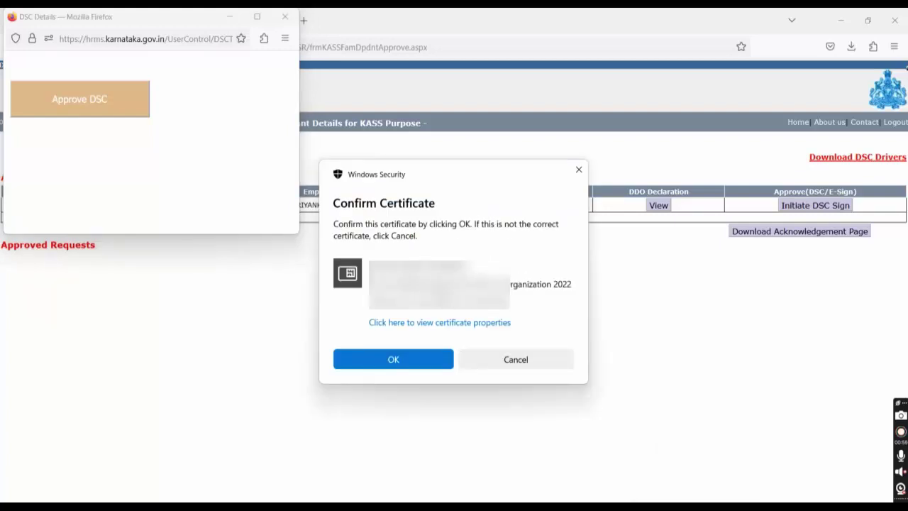
click(410, 355)
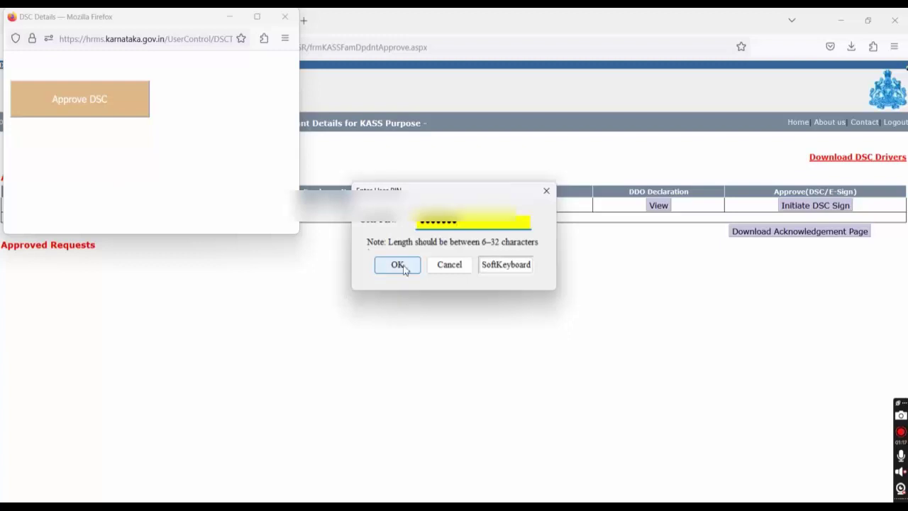
click(402, 266)
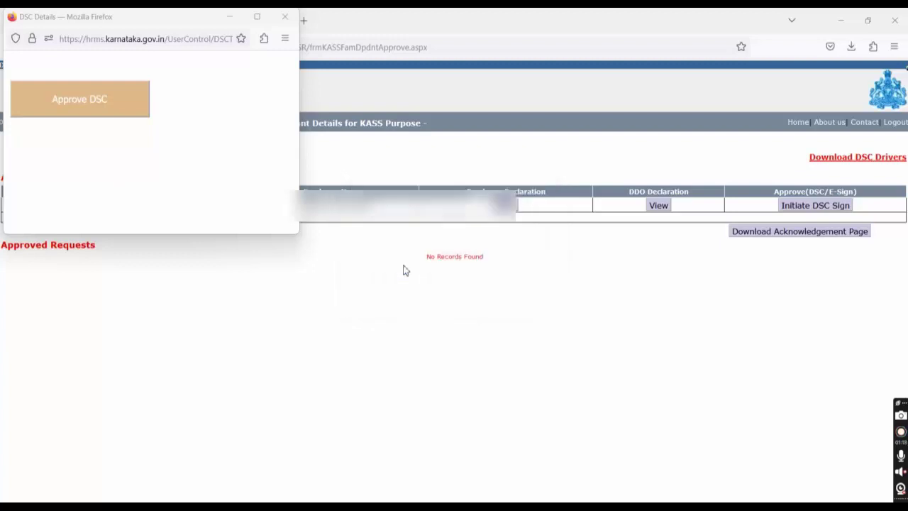
Approve the DSC for the request, acknowledge the message, and minimize the K2 device window.
click(248, 162)
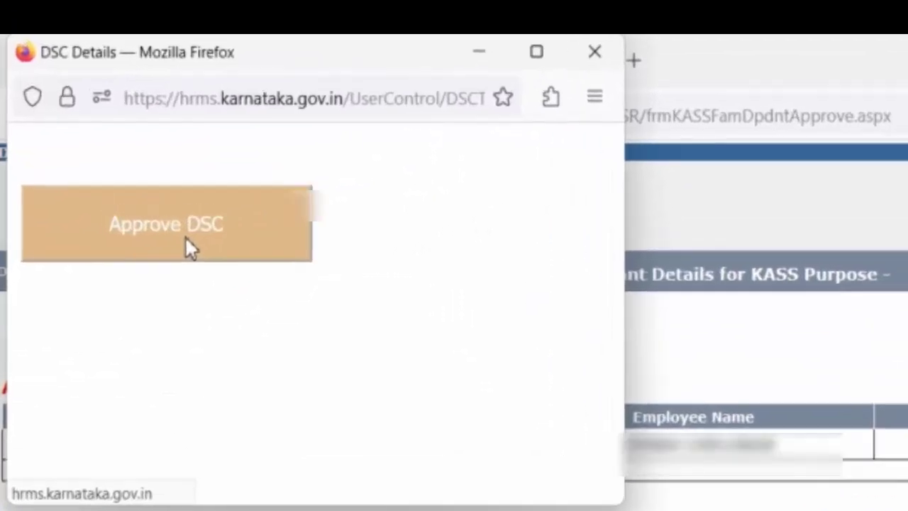
click(187, 238)
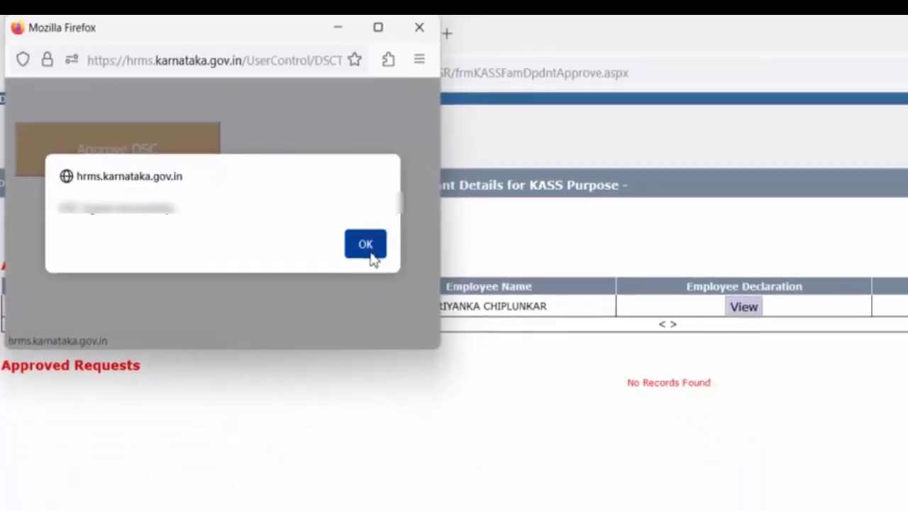
click(518, 360)
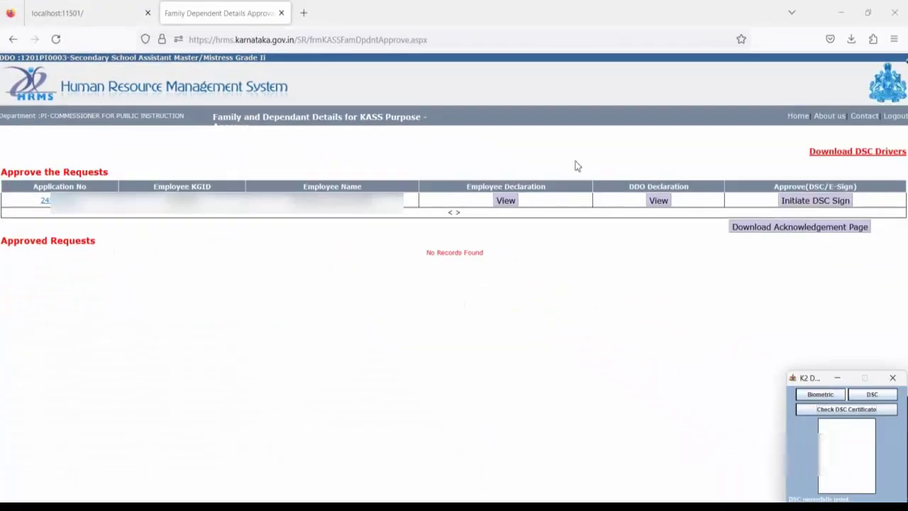
click(837, 378)
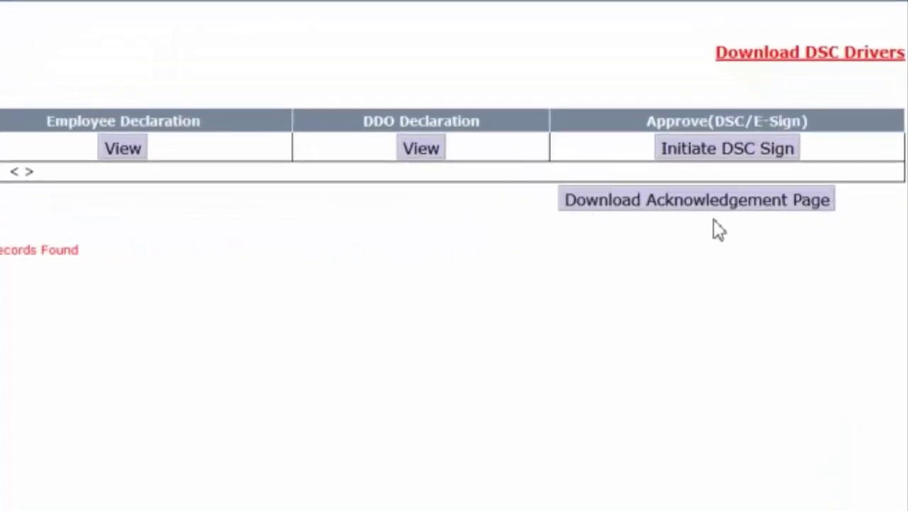